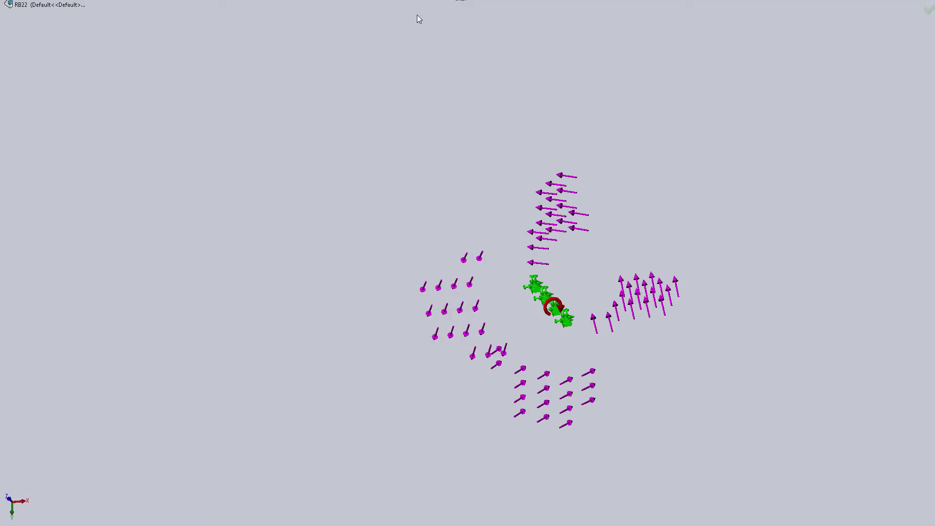
- Show the rotor from the Top view, fit it, then orbit to an isometric-like angle
left_click(475, 17)
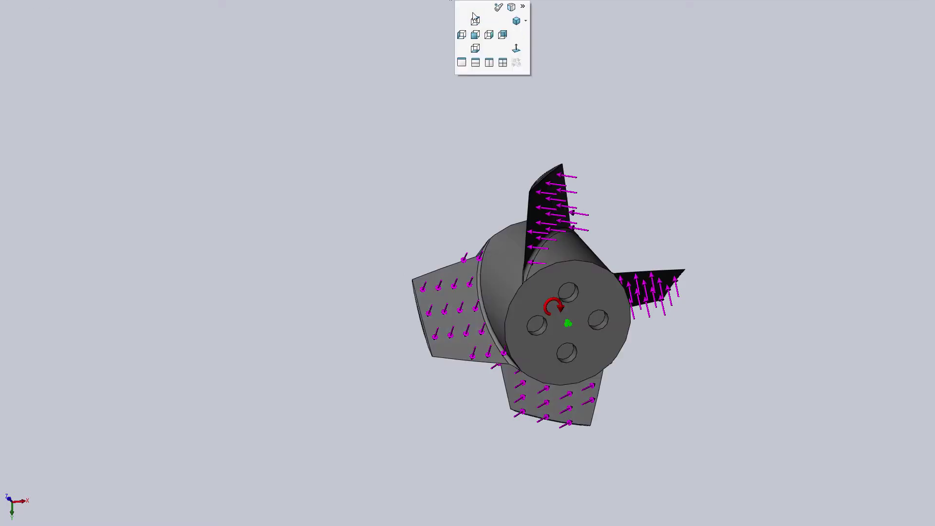
left_click(475, 19)
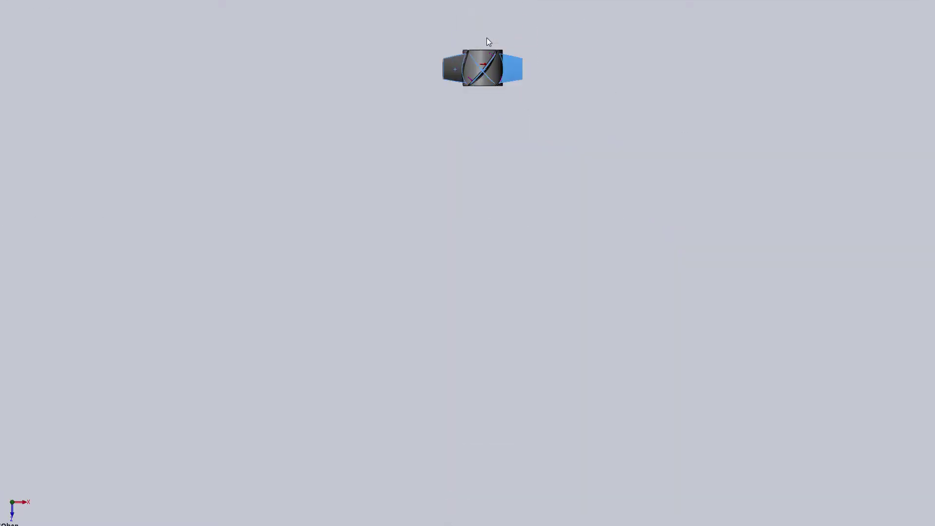
key("f")
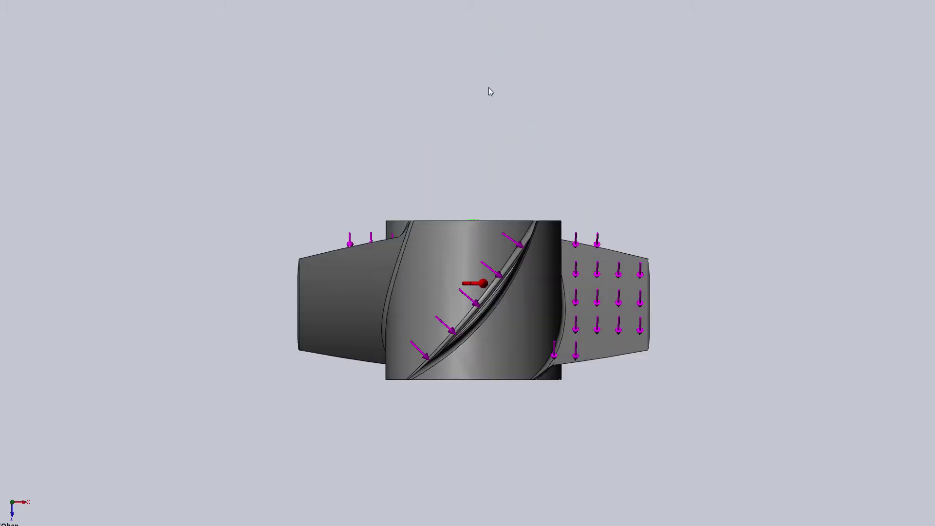
mouse_move(632, 375)
middle_mouse_down()
mouse_move(585, 259)
mouse_move(607, 288)
mouse_move(383, 180)
mouse_move(268, 154)
mouse_move(247, 48)
mouse_move(250, 98)
mouse_move(193, 200)
mouse_move(57, 194)
mouse_move(19, 205)
mouse_move(30, 219)
mouse_move(66, 177)
mouse_move(162, 125)
mouse_move(211, 119)
mouse_move(231, 136)
mouse_move(217, 167)
mouse_move(150, 236)
mouse_move(177, 302)
mouse_move(395, 82)
middle_mouse_up()
left_click(395, 83)
right_click(395, 81)
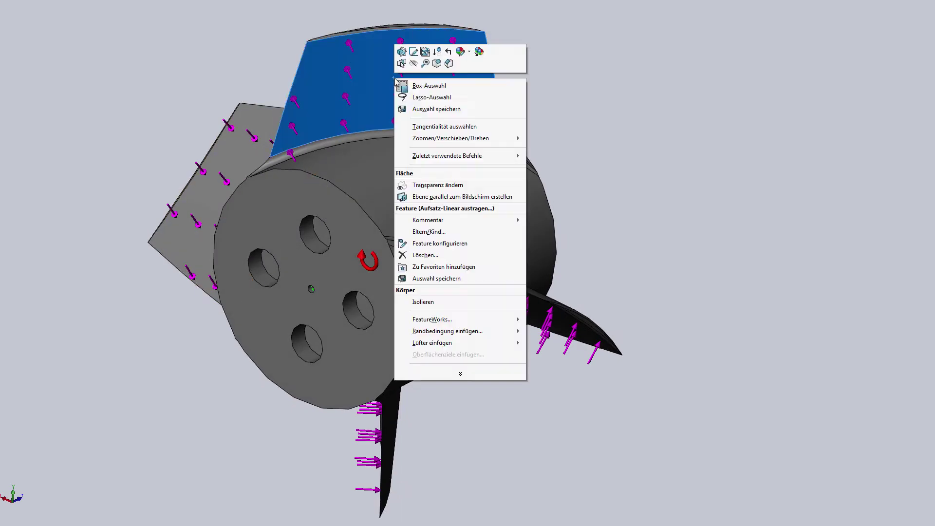
left_click(227, 77)
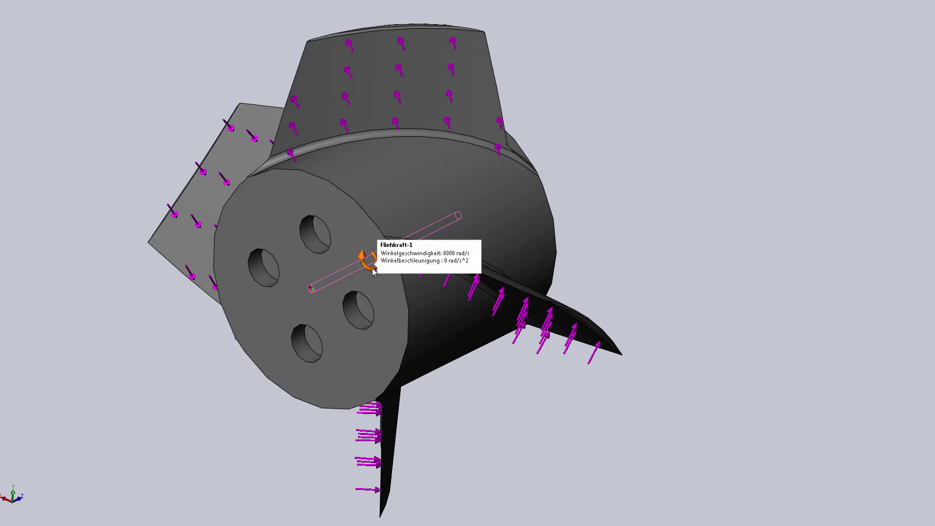
left_click(399, 101)
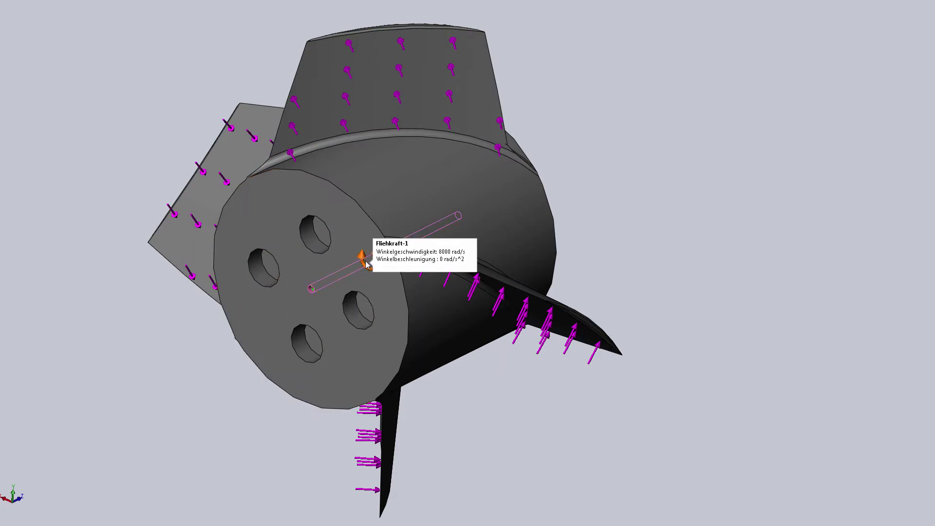
scroll(507, 418, "up", 4)
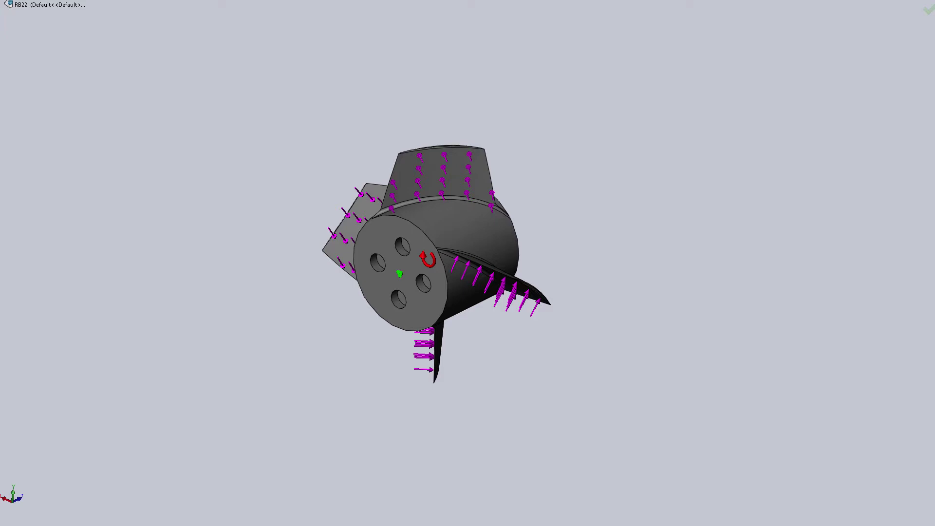
- Accept the current mesh settings and let the rotor's solid mesh generate
key("Return")
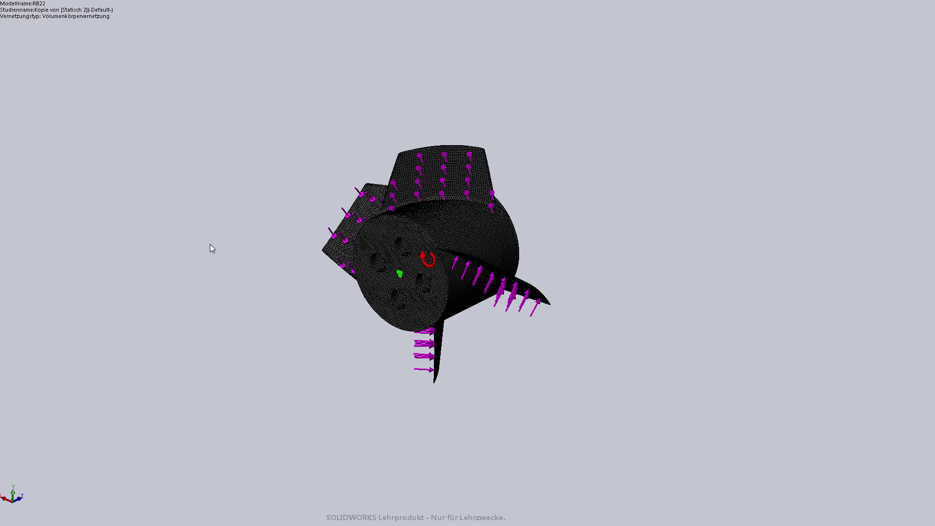
scroll(210, 244, "down", 3)
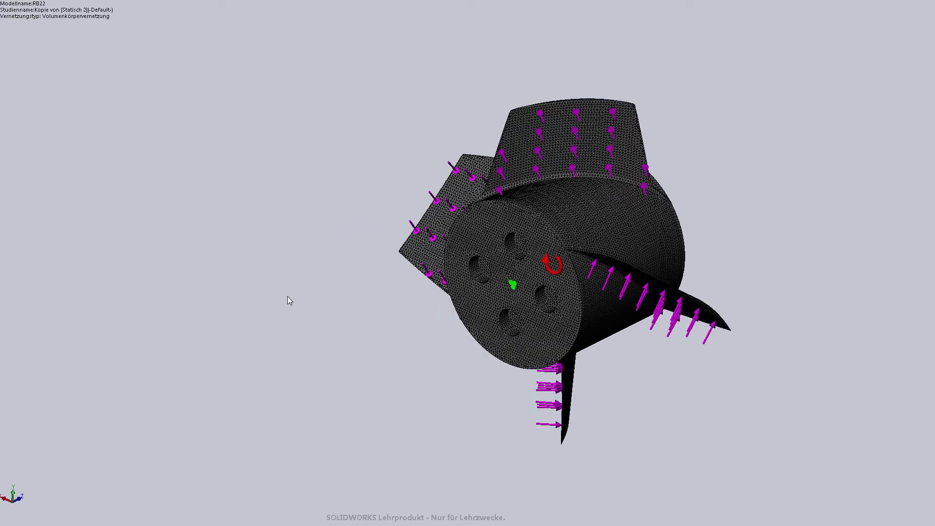
middle_click_drag(635, 359, 642, 363)
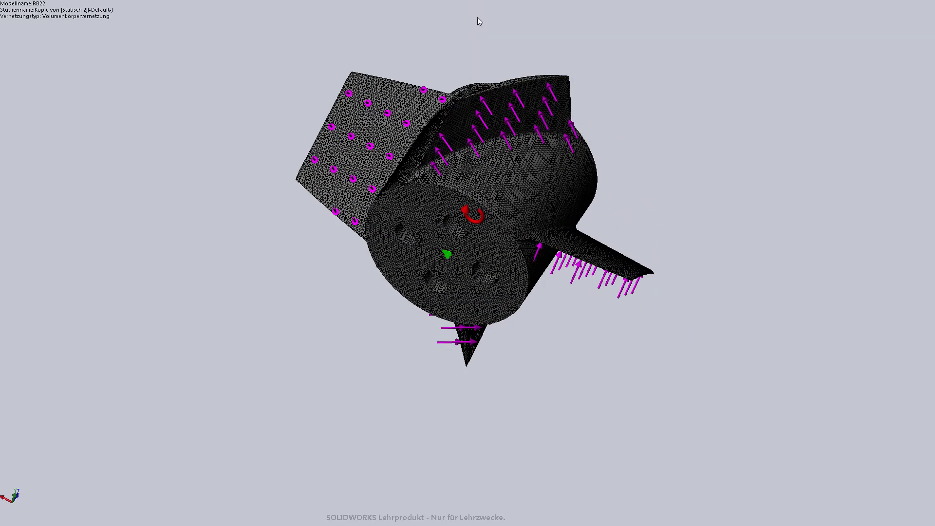
key("ctrl+5")
scroll(495, 54, "down", 2)
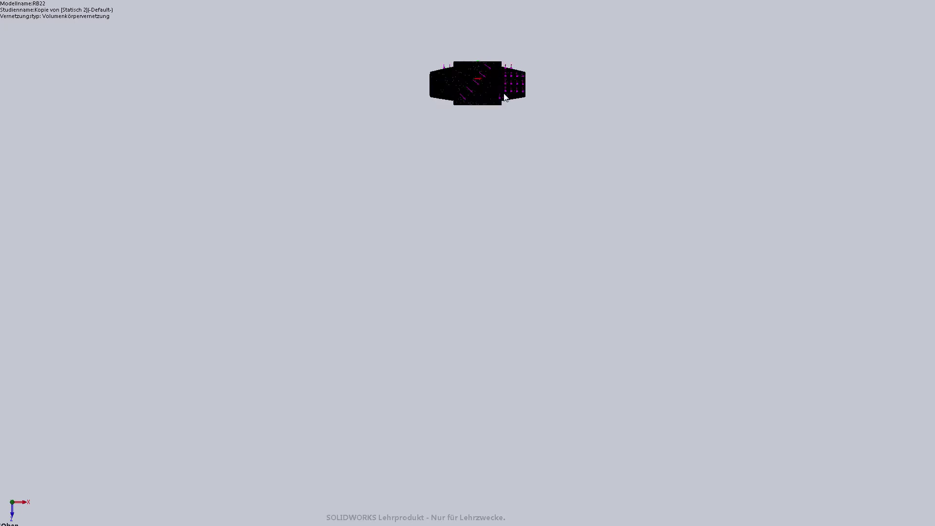
scroll(503, 97, "down", 2)
scroll(481, 106, "down", 2)
scroll(443, 137, "down", 3)
scroll(286, 284, "down", 1)
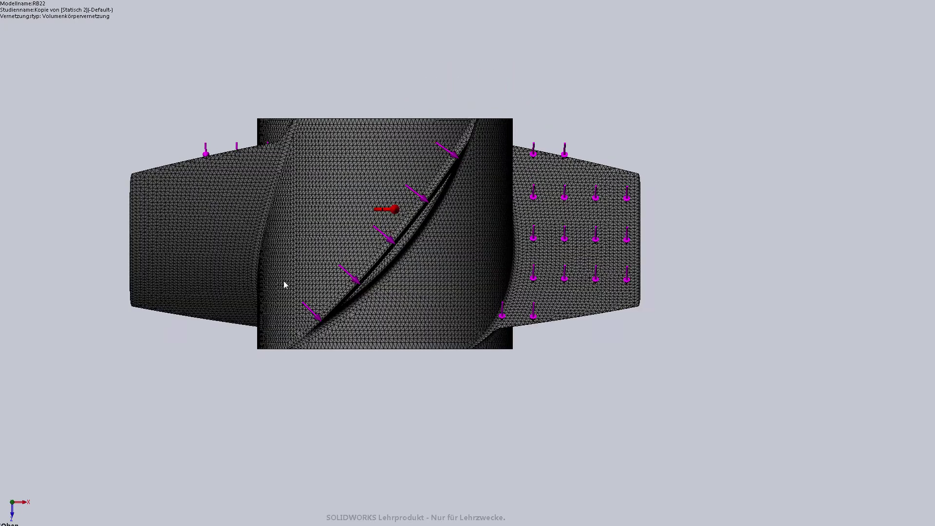
scroll(291, 284, "down", 2)
scroll(302, 276, "down", 2)
mouse_move(303, 228)
middle_mouse_down()
mouse_move(372, 163)
mouse_move(361, 223)
mouse_move(463, 88)
mouse_move(381, 203)
mouse_move(385, 146)
mouse_move(419, 142)
mouse_move(383, 152)
mouse_move(416, 160)
middle_mouse_up()
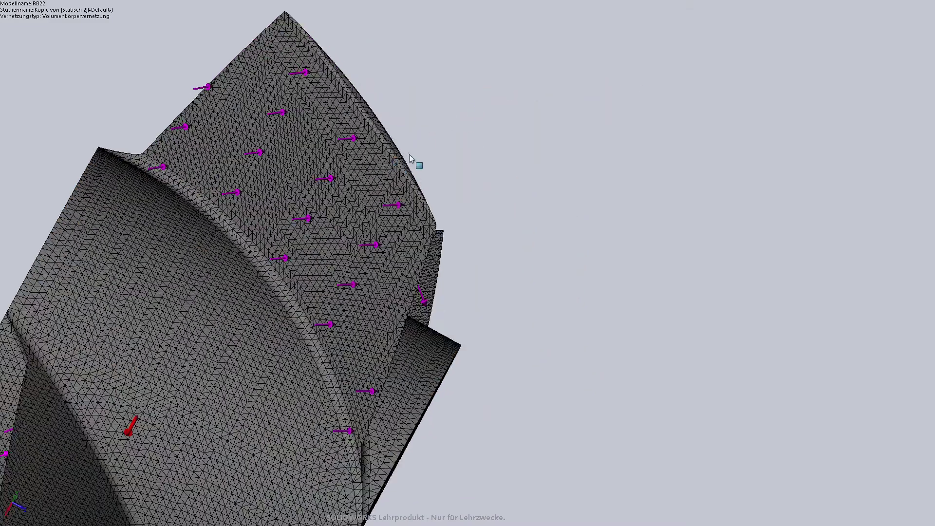
mouse_move(417, 313)
middle_mouse_down()
mouse_move(390, 267)
mouse_move(410, 335)
middle_mouse_up()
scroll(414, 331, "down", 3)
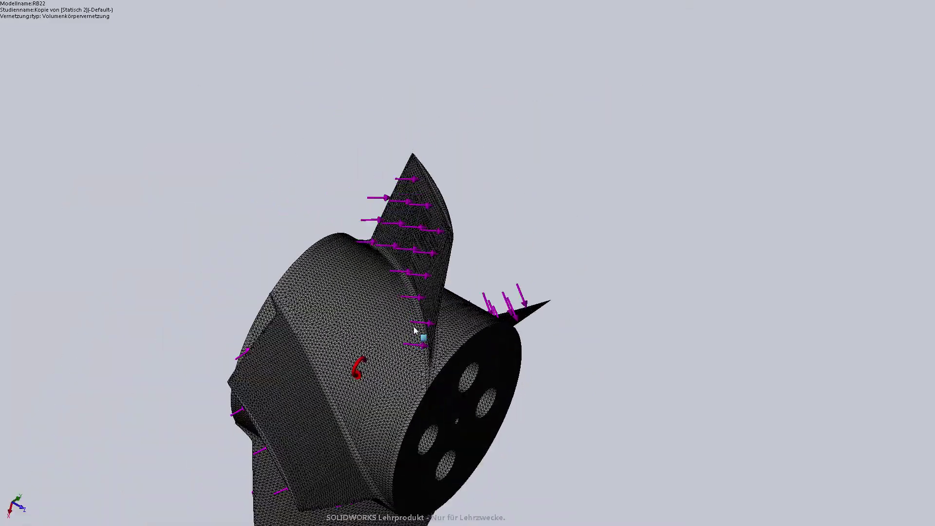
scroll(418, 327, "down", 3)
scroll(419, 327, "down", 2)
mouse_move(358, 149)
middle_mouse_down()
mouse_move(342, 238)
mouse_move(332, 242)
mouse_move(330, 299)
mouse_move(351, 384)
mouse_move(409, 404)
mouse_move(341, 376)
mouse_move(247, 249)
middle_mouse_up()
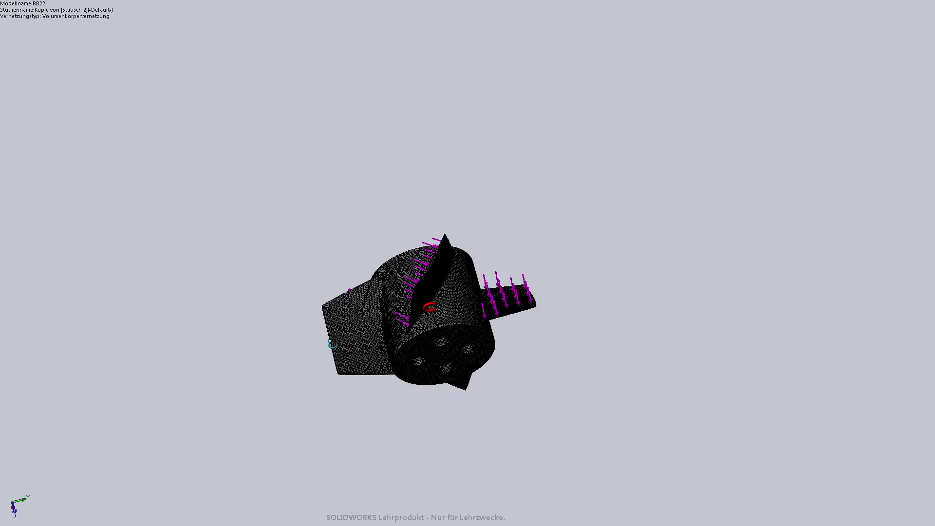
key("f")
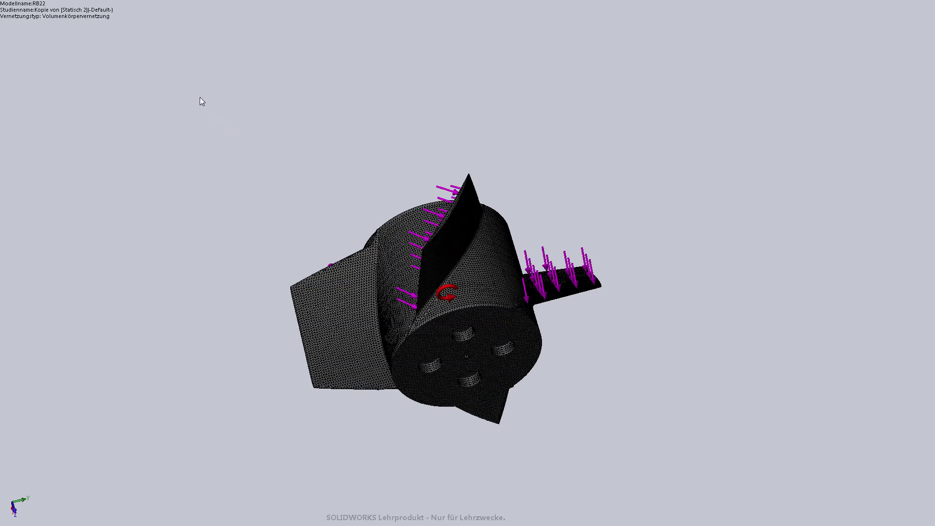
scroll(200, 101, "down", 1)
scroll(565, 409, "down", 1)
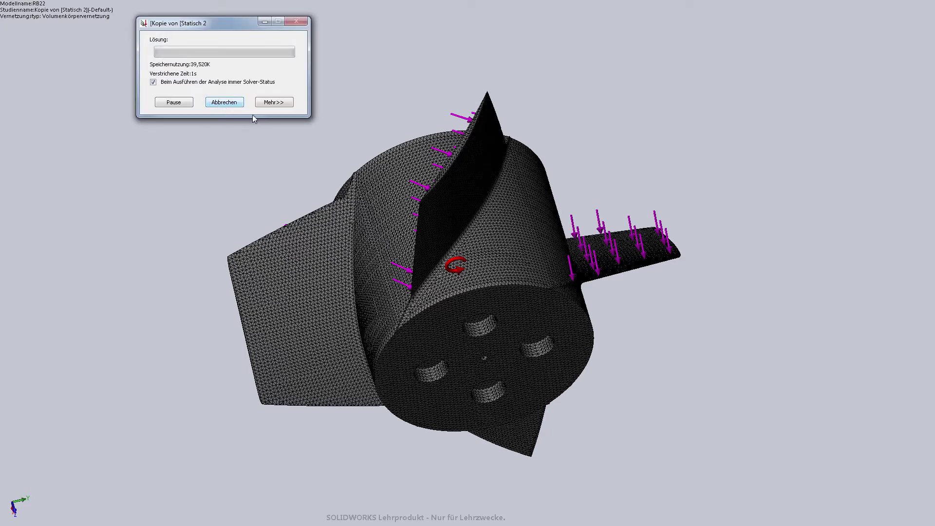
- Expand the solver's detailed status, move it aside, and tilt the rotor while solving
left_click(273, 103)
left_click_drag(246, 23, 151, 66)
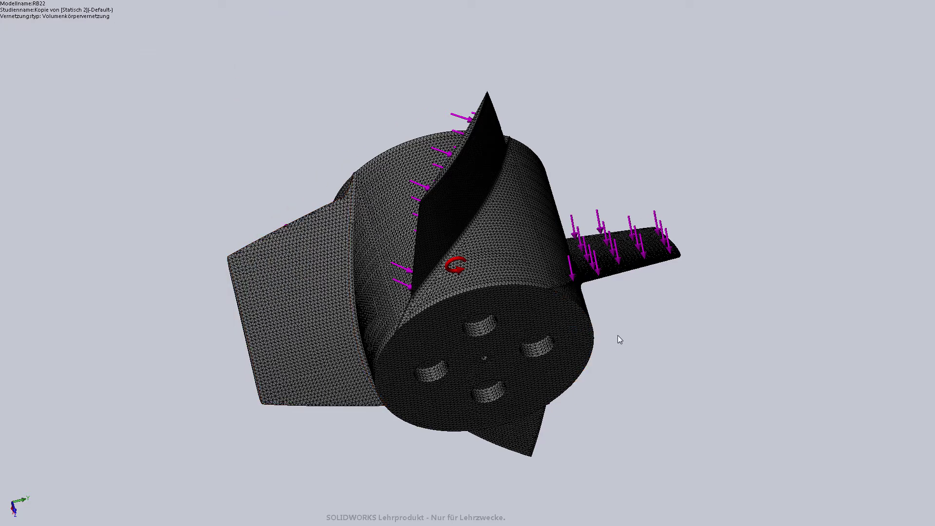
middle_click_drag(632, 344, 584, 402)
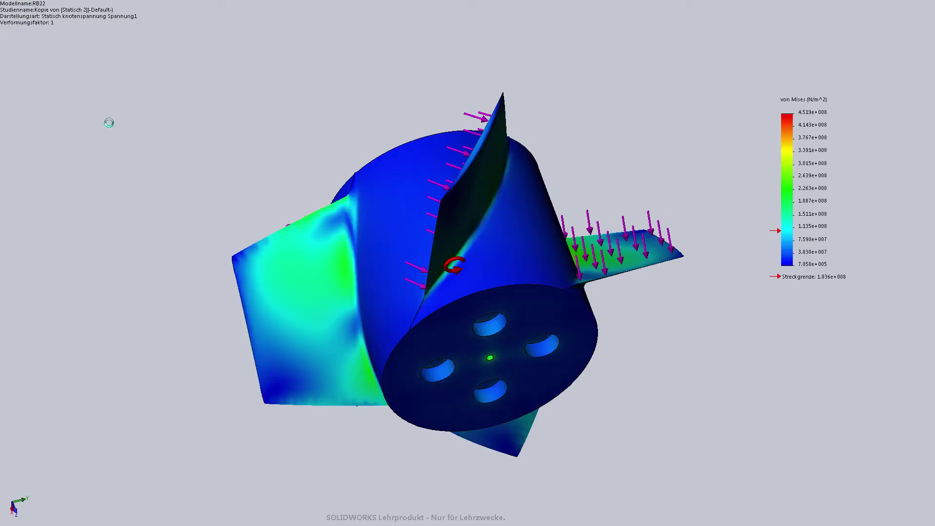
- Orbit the von Mises stress plot, then switch to the Left view and zoom in
mouse_move(162, 154)
middle_mouse_down()
mouse_move(206, 148)
mouse_move(200, 96)
mouse_move(187, 95)
middle_mouse_up()
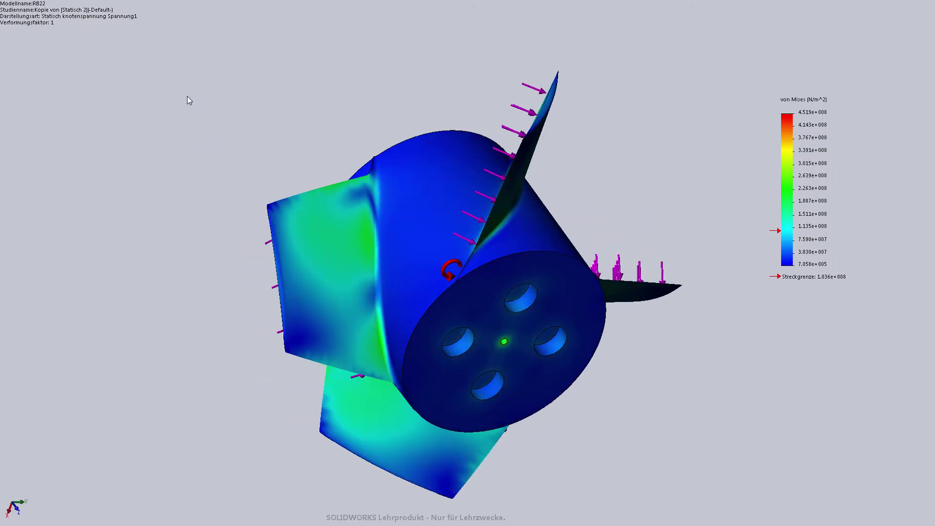
mouse_move(234, 207)
middle_mouse_down()
mouse_move(203, 185)
mouse_move(255, 175)
mouse_move(319, 187)
mouse_move(526, 45)
middle_mouse_up()
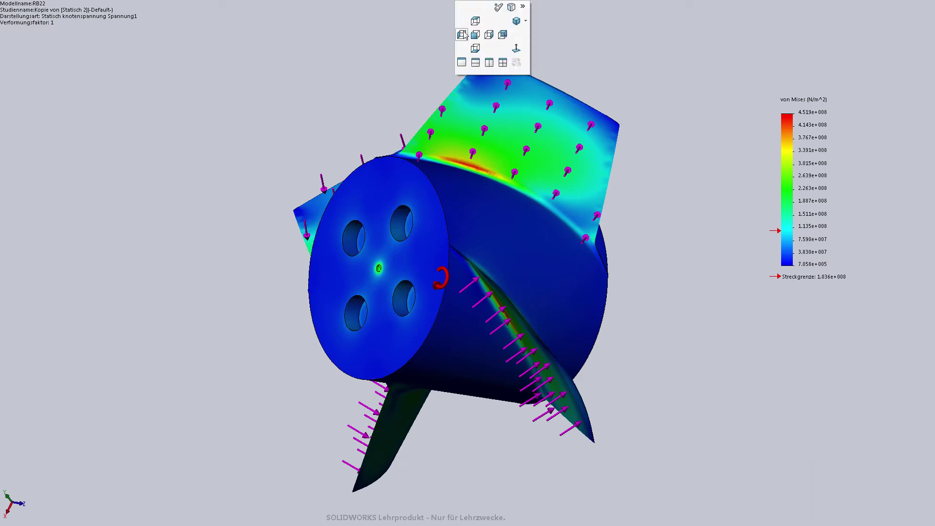
left_click(463, 34)
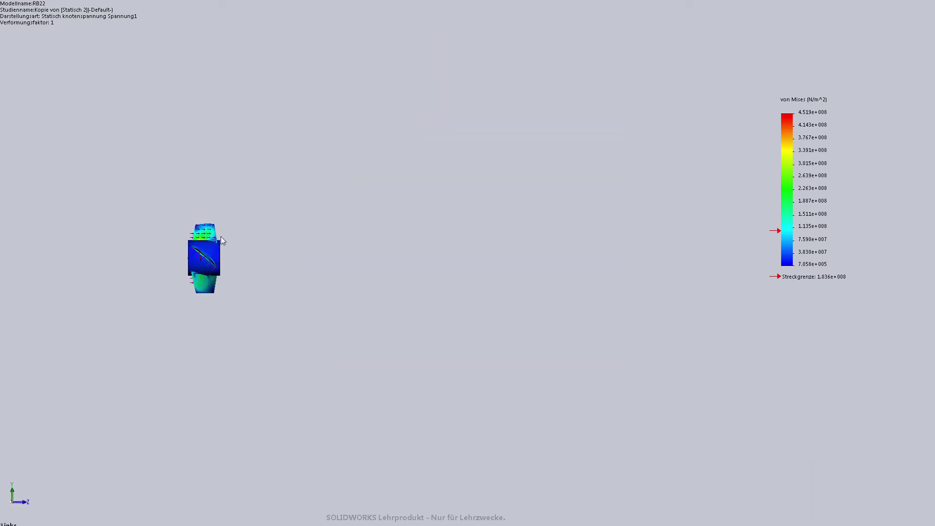
scroll(221, 236, "down", 3)
scroll(258, 244, "down", 2)
scroll(292, 256, "down", 2)
scroll(312, 265, "down", 2)
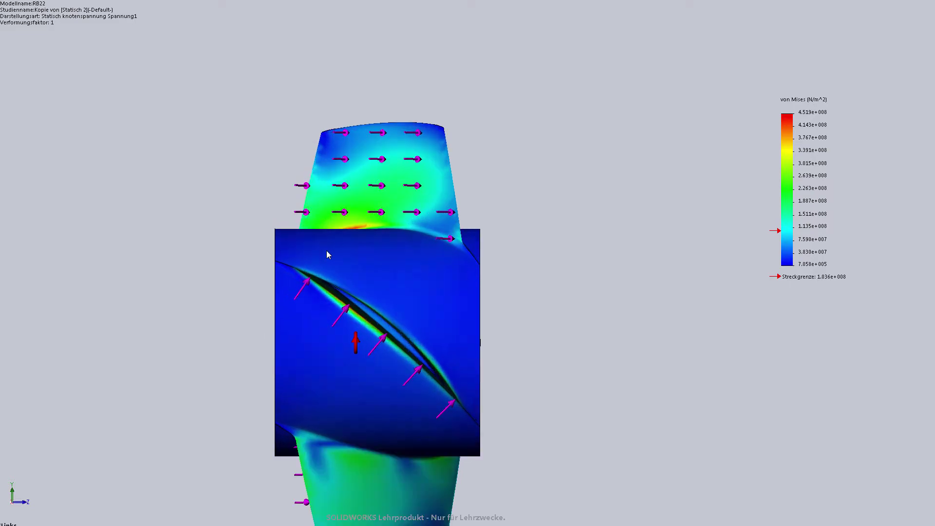
- Zoom and orbit around the stress plot to inspect peak stress at the blade-hub junction
middle_click_drag(327, 251, 358, 321)
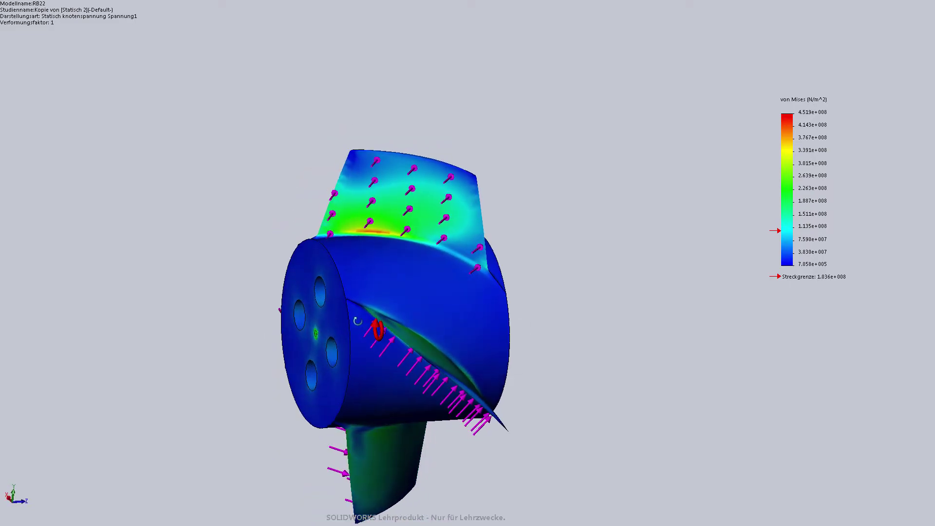
scroll(389, 238, "down", 2)
scroll(390, 237, "down", 2)
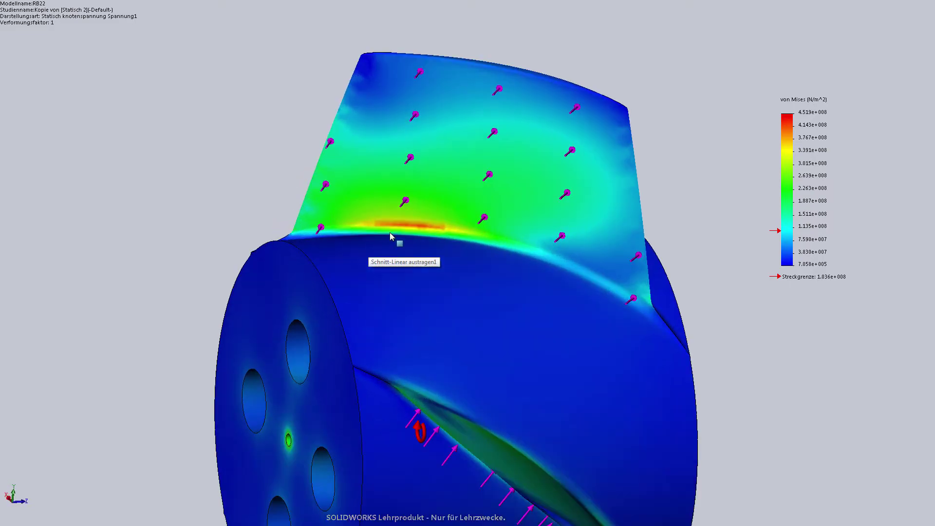
scroll(390, 236, "down", 2)
scroll(399, 236, "down", 2)
mouse_move(405, 236)
middle_mouse_down()
mouse_move(522, 228)
mouse_move(626, 265)
mouse_move(634, 292)
mouse_move(602, 285)
middle_mouse_up()
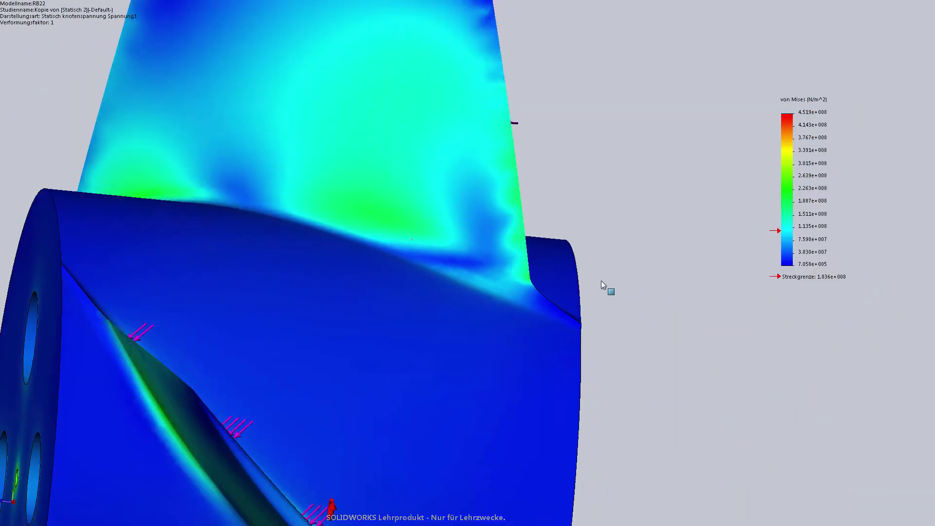
scroll(584, 248, "up", 3)
scroll(370, 171, "up", 2)
scroll(385, 229, "down", 4)
scroll(419, 316, "down", 1)
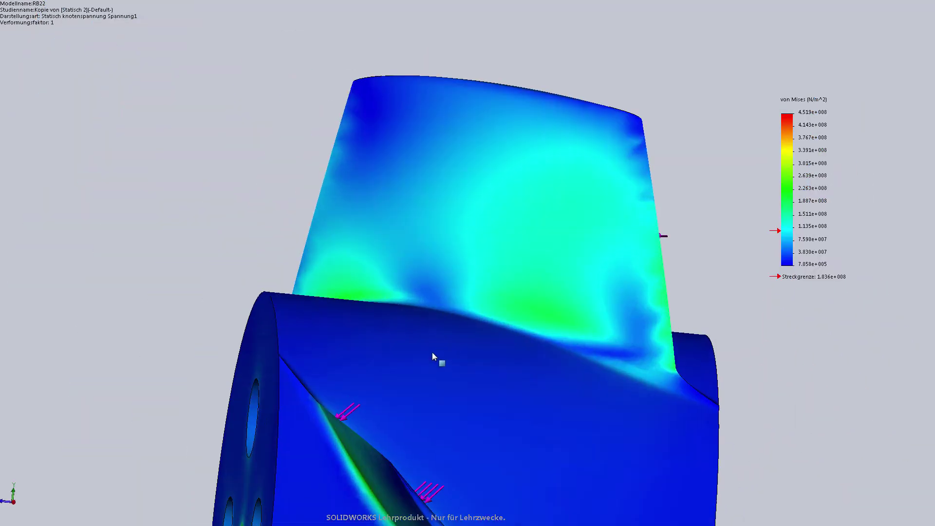
mouse_move(327, 329)
middle_mouse_down()
mouse_move(392, 451)
mouse_move(369, 377)
mouse_move(389, 388)
mouse_move(394, 420)
mouse_move(333, 419)
mouse_move(246, 448)
mouse_move(190, 497)
mouse_move(253, 502)
mouse_move(219, 491)
mouse_move(265, 411)
mouse_move(217, 434)
mouse_move(259, 429)
mouse_move(334, 387)
mouse_move(491, 407)
mouse_move(603, 364)
middle_mouse_up()
middle_click_drag(604, 368, 641, 330)
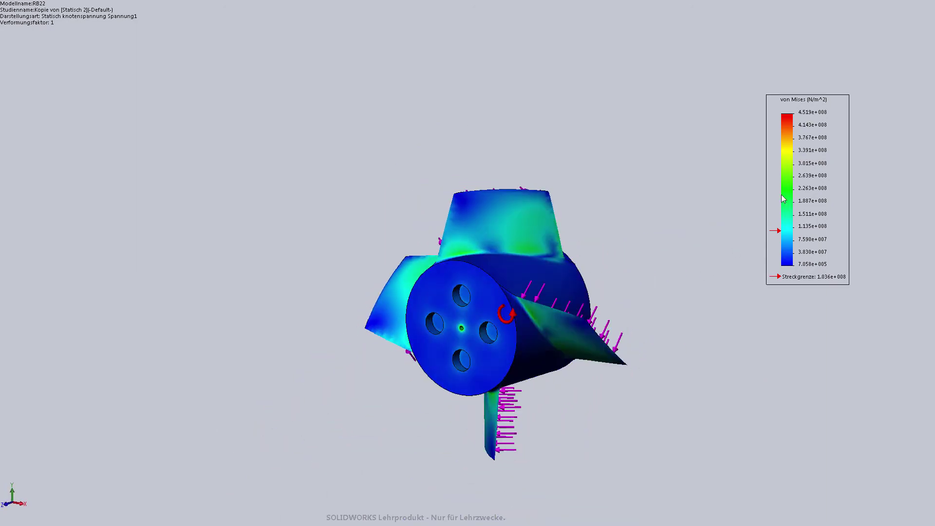
mouse_move(406, 248)
middle_mouse_down()
mouse_move(194, 280)
mouse_move(151, 326)
mouse_move(173, 367)
middle_mouse_up()
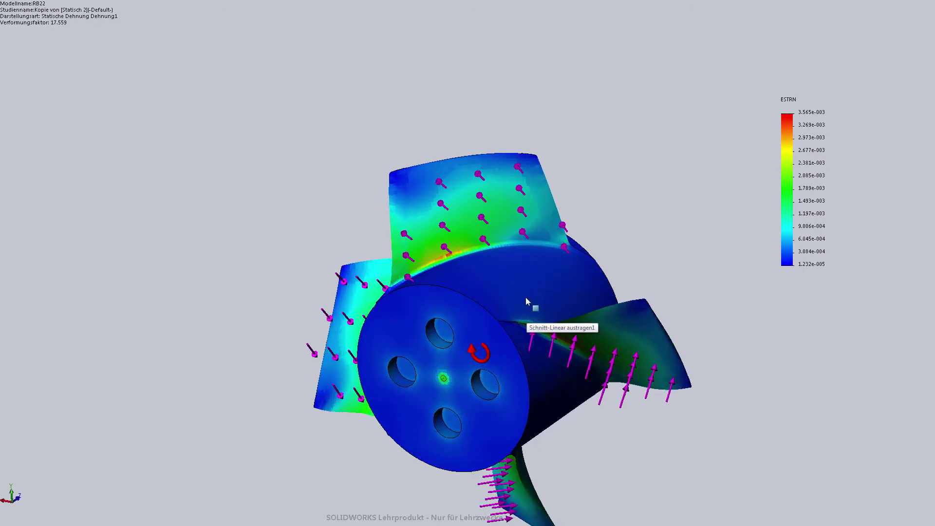
- Zoom in and orbit so the blade root's peak strain is seen side-on
scroll(528, 296, "down", 3)
scroll(532, 276, "down", 2)
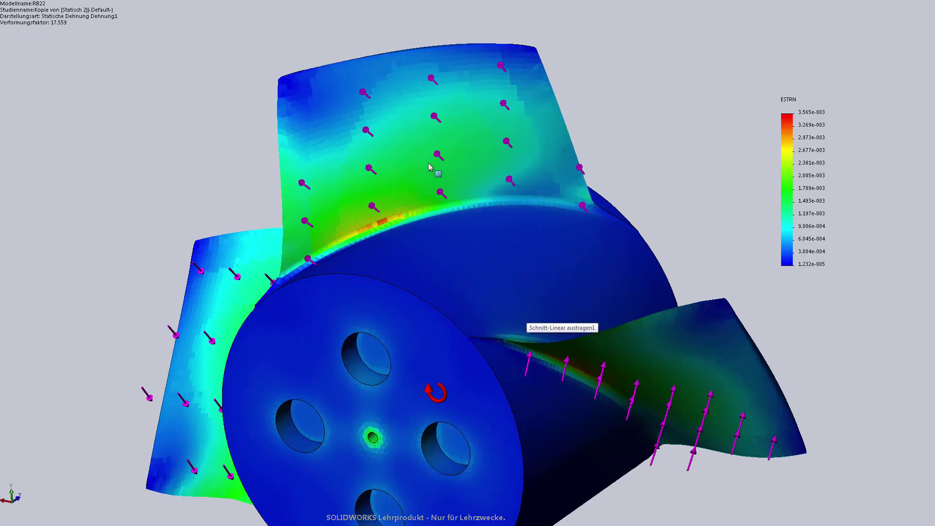
scroll(429, 167, "down", 2)
mouse_move(440, 177)
middle_mouse_down()
mouse_move(601, 181)
mouse_move(611, 215)
mouse_move(528, 190)
mouse_move(428, 201)
mouse_move(409, 250)
mouse_move(428, 284)
mouse_move(459, 240)
mouse_move(453, 199)
mouse_move(437, 232)
middle_mouse_up()
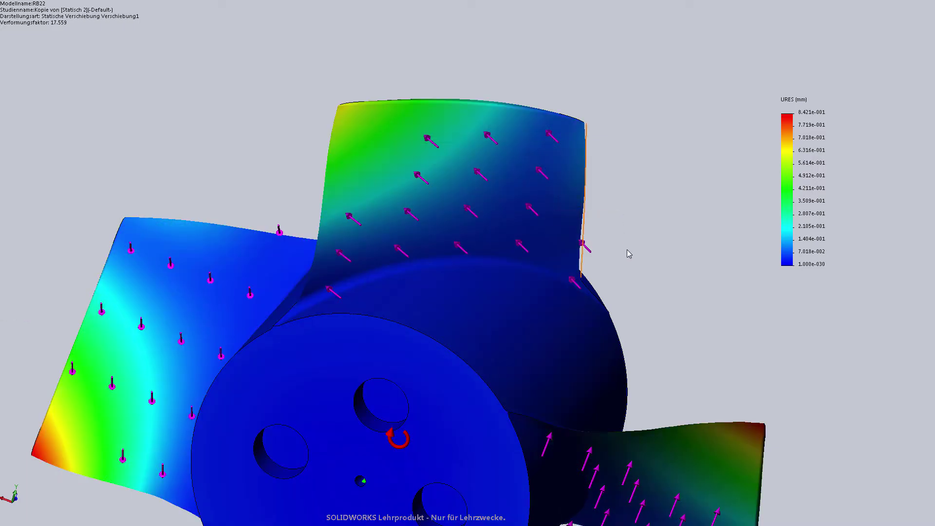
- View the displacement plot from the side, with about 0.842 mm maximum at the blade tips
key("f")
mouse_move(605, 318)
middle_mouse_down()
mouse_move(789, 298)
mouse_move(616, 317)
mouse_move(624, 378)
mouse_move(669, 461)
mouse_move(703, 472)
mouse_move(585, 371)
mouse_move(583, 332)
mouse_move(601, 313)
mouse_move(598, 340)
mouse_move(623, 376)
mouse_move(670, 351)
mouse_move(670, 321)
mouse_move(654, 317)
mouse_move(659, 297)
middle_mouse_up()
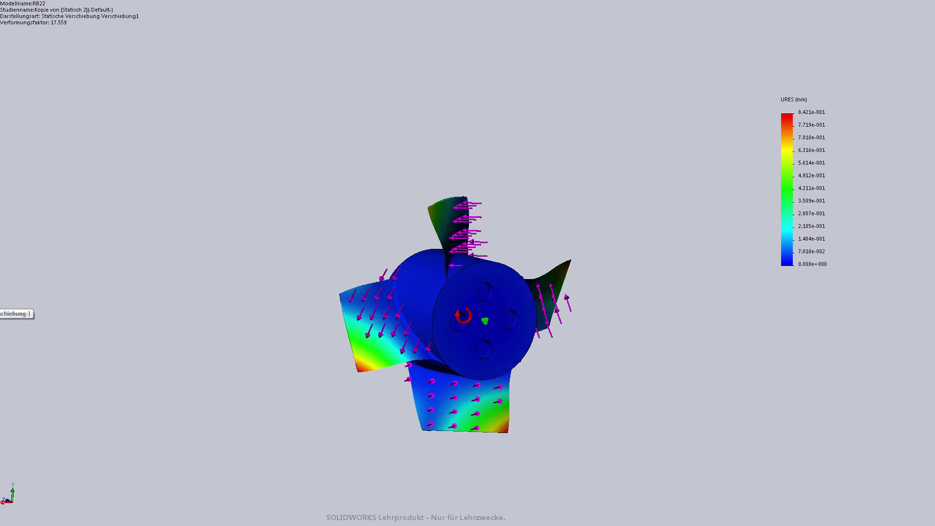
right_click(1, 314)
- Set the displacement plot's deformation scale to 1, then zoom and orbit the rotor
left_click(10, 340)
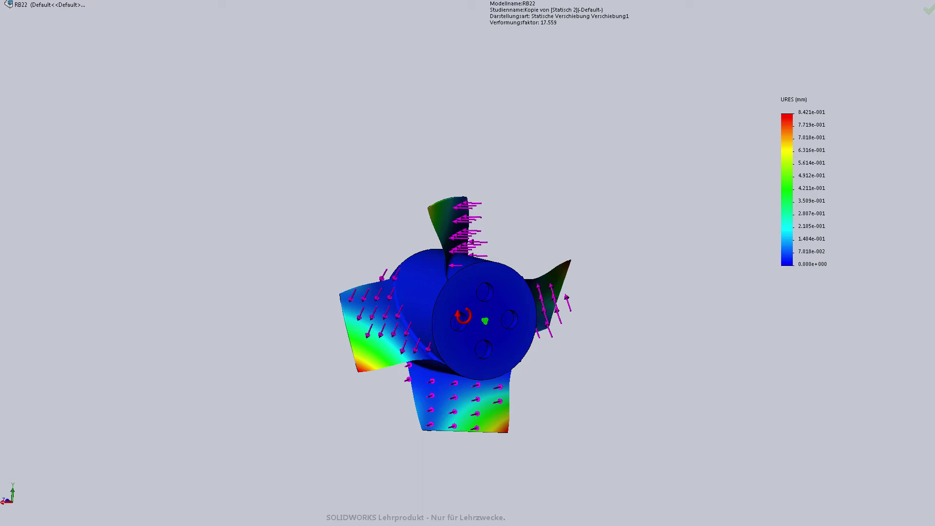
mouse_move(80, 159)
middle_mouse_down()
mouse_move(240, 307)
mouse_move(213, 394)
mouse_move(250, 482)
mouse_move(235, 447)
middle_mouse_up()
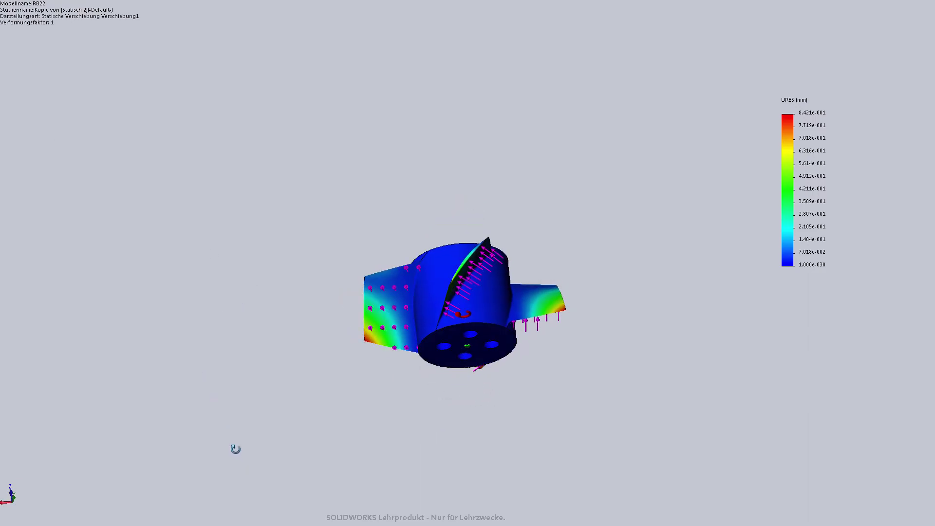
scroll(496, 254, "down", 2)
scroll(494, 258, "down", 3)
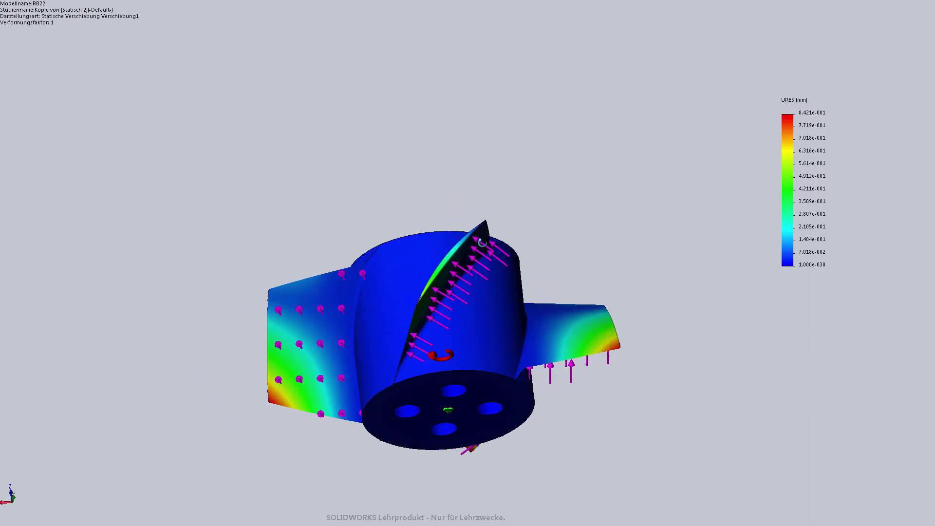
mouse_move(492, 263)
middle_mouse_down()
mouse_move(463, 105)
mouse_move(445, 69)
mouse_move(428, 65)
middle_mouse_up()
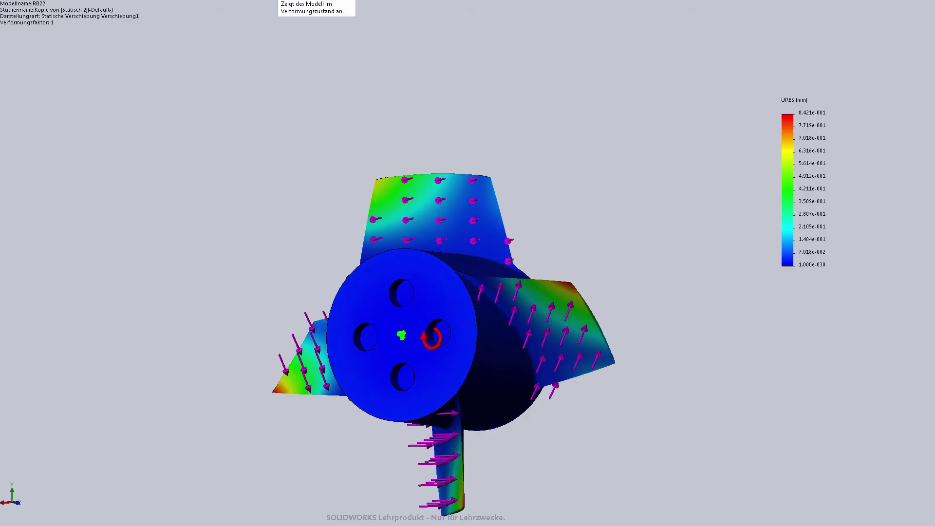
mouse_move(279, 125)
middle_mouse_down()
mouse_move(247, 168)
mouse_move(229, 231)
mouse_move(202, 173)
mouse_move(3, 302)
middle_mouse_up()
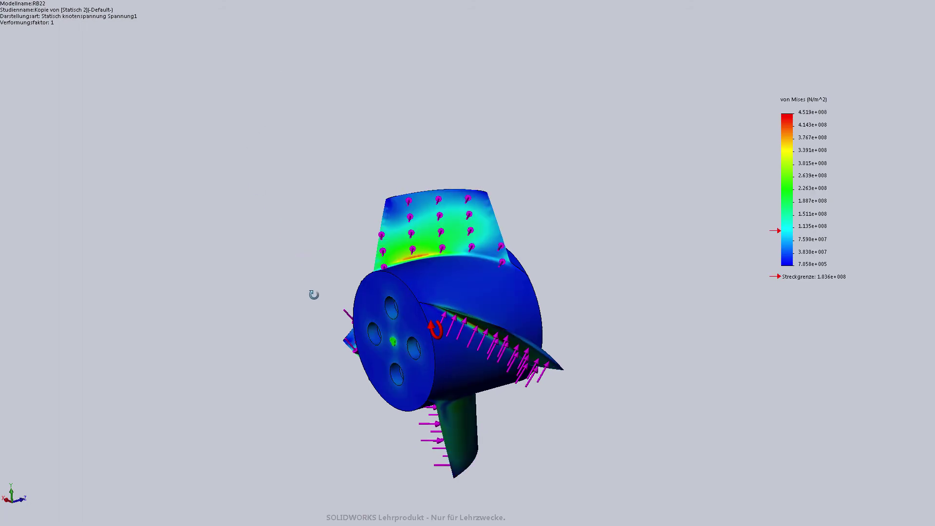
mouse_move(313, 294)
middle_mouse_down()
mouse_move(320, 359)
mouse_move(340, 120)
mouse_move(431, 130)
mouse_move(397, 77)
mouse_move(368, 75)
mouse_move(278, 33)
mouse_move(163, 57)
mouse_move(351, 401)
mouse_move(363, 363)
mouse_move(610, 435)
mouse_move(586, 516)
mouse_move(628, 418)
mouse_move(599, 440)
mouse_move(599, 459)
mouse_move(522, 470)
middle_mouse_up()
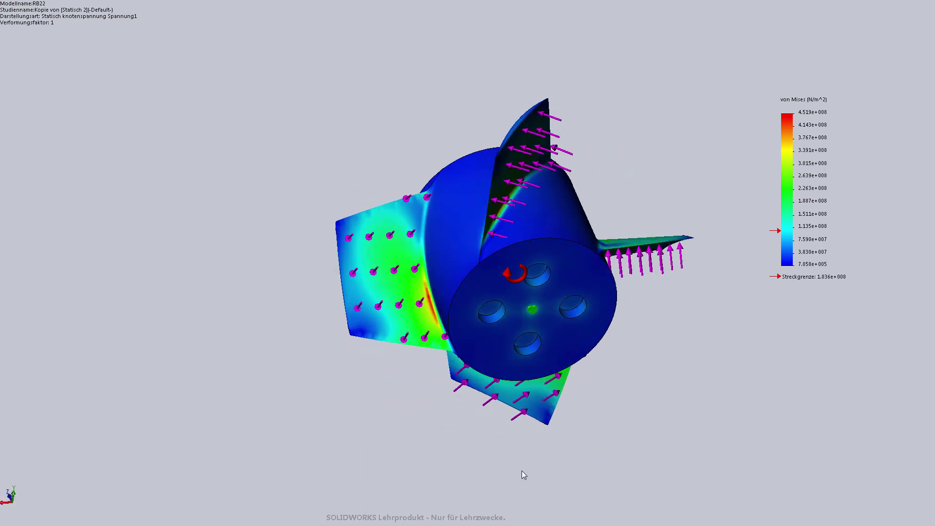
scroll(118, 261, "up", 2)
mouse_move(618, 408)
middle_mouse_down()
mouse_move(638, 353)
mouse_move(139, 330)
middle_mouse_up()
scroll(140, 333, "up", 1)
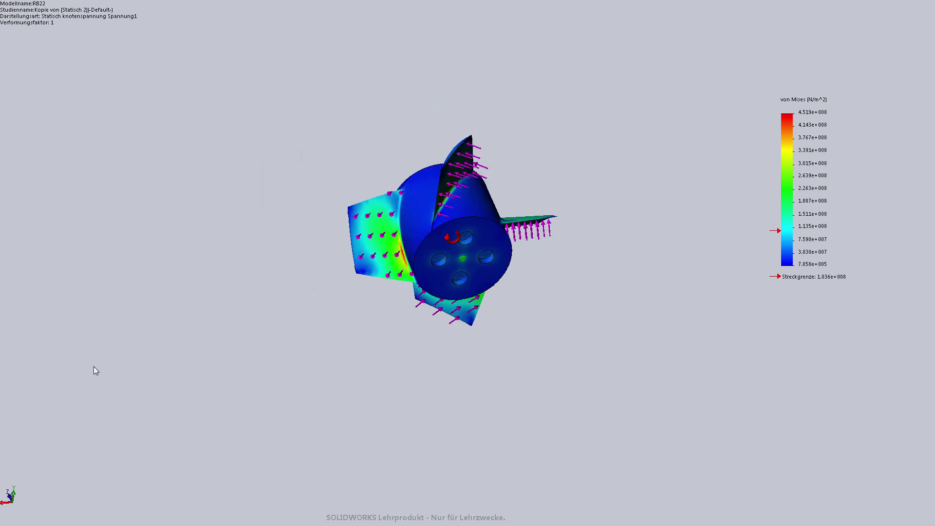
- Zoom in and turn the plain grey rotor so its hole-plate face faces the viewer
scroll(300, 203, "down", 2)
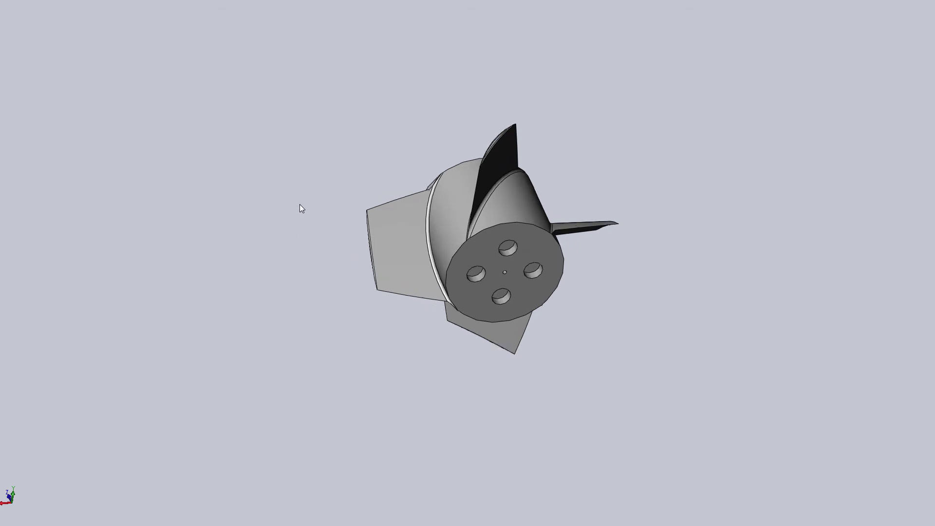
scroll(334, 198, "down", 2)
scroll(615, 317, "down", 3)
mouse_move(616, 317)
middle_mouse_down()
mouse_move(586, 419)
mouse_move(376, 418)
mouse_move(272, 480)
mouse_move(566, 447)
mouse_move(714, 469)
mouse_move(653, 492)
mouse_move(626, 417)
middle_mouse_up()
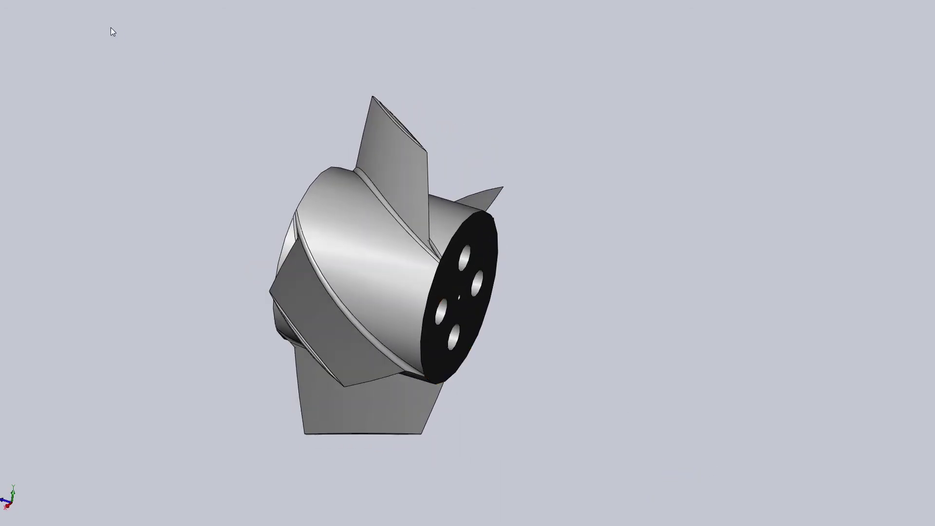
mouse_move(111, 30)
middle_mouse_down()
mouse_move(97, 63)
mouse_move(83, 69)
middle_mouse_up()
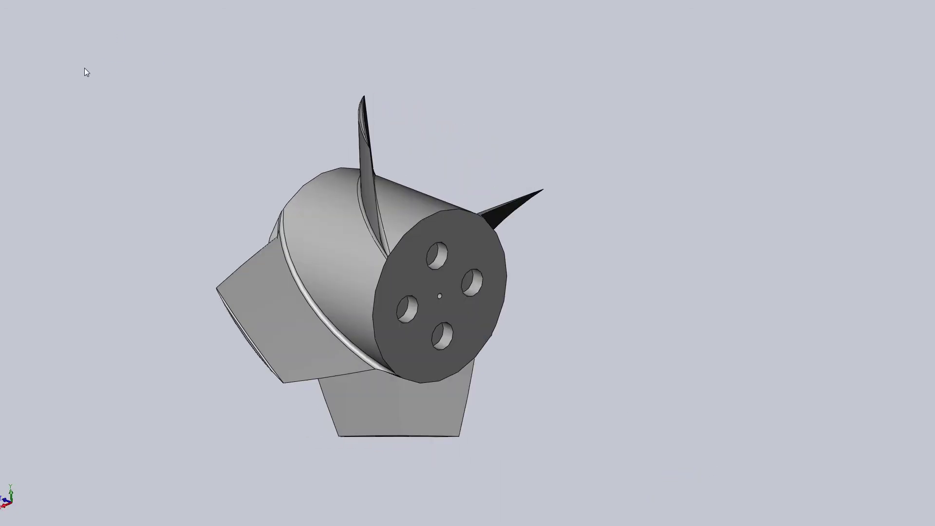